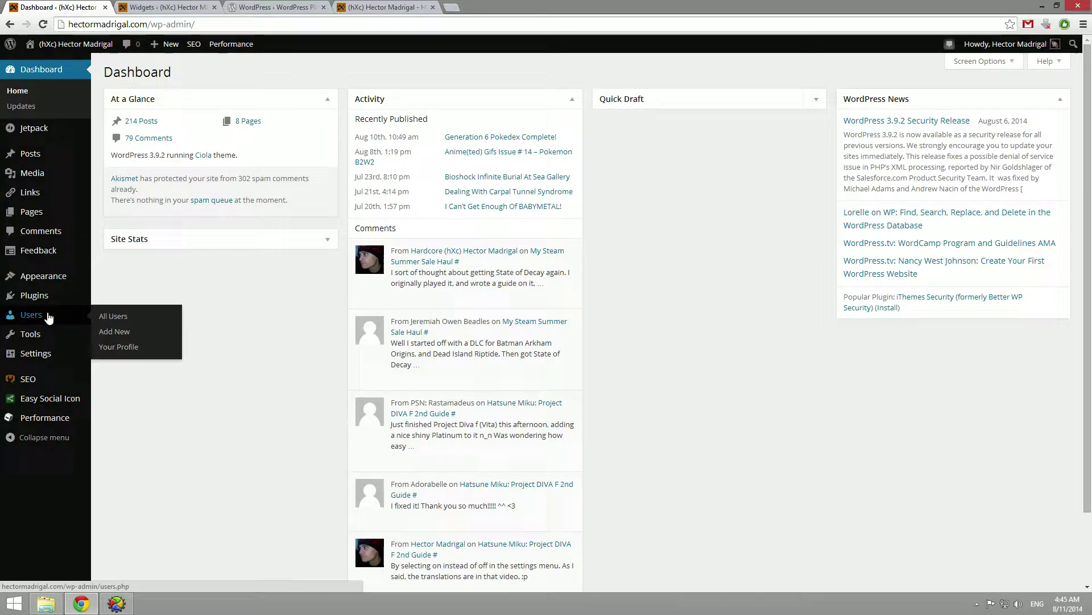
Step: Switch to the Widgets admin page and scroll through Available Widgets and back to the top
mouse_move(48, 294)
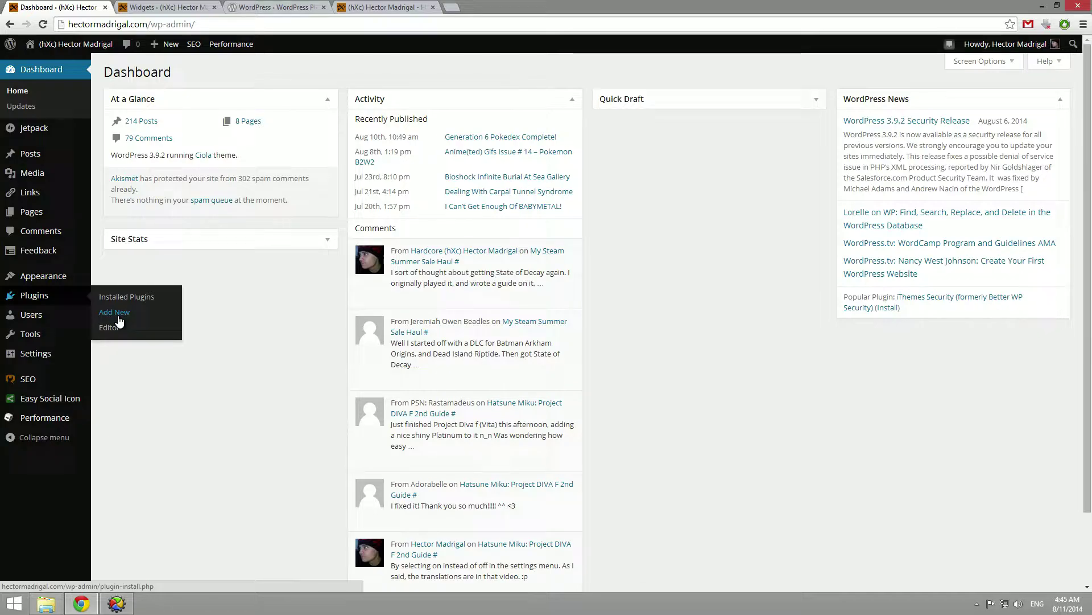
click(178, 5)
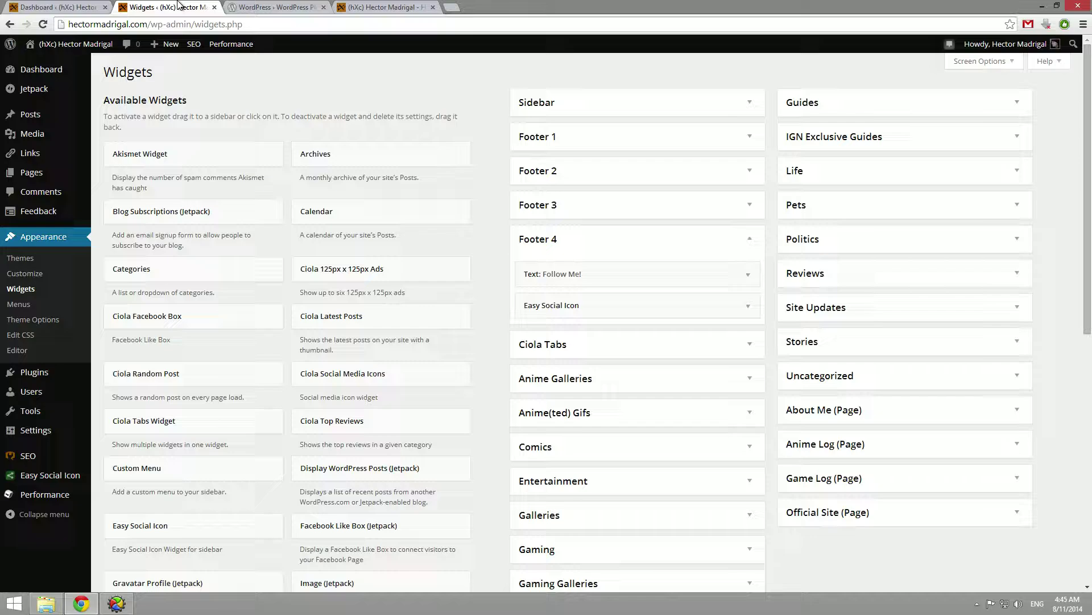
click(63, 6)
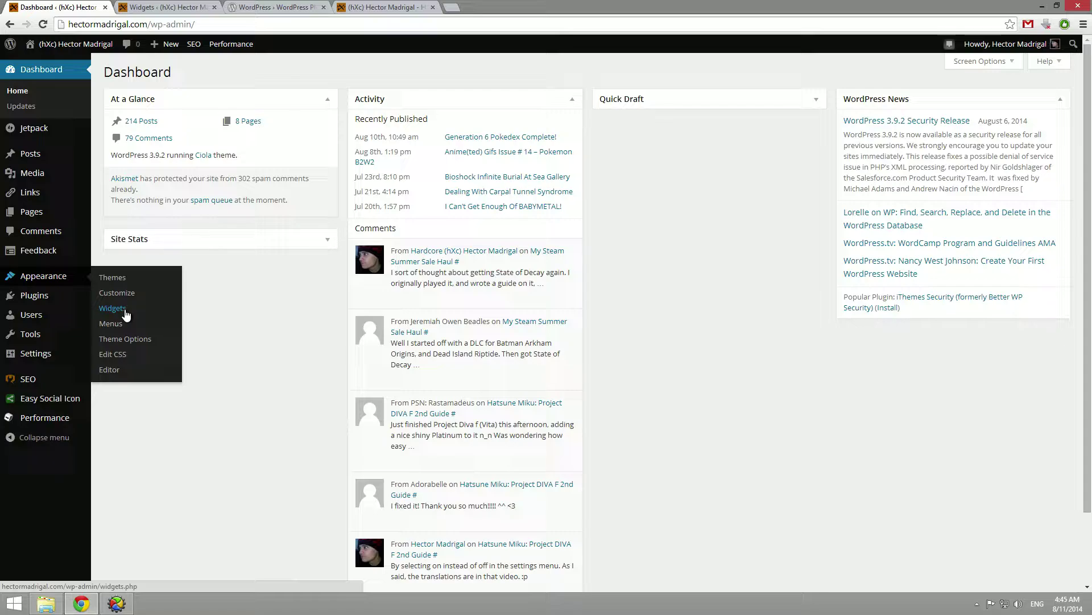
click(154, 5)
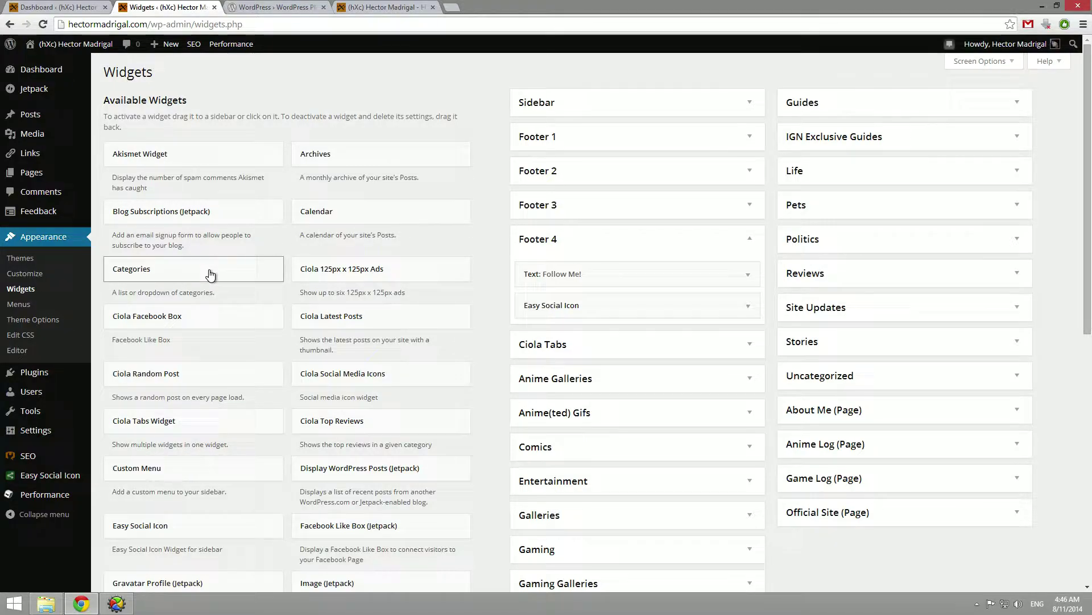
scroll(209, 274, down, 8)
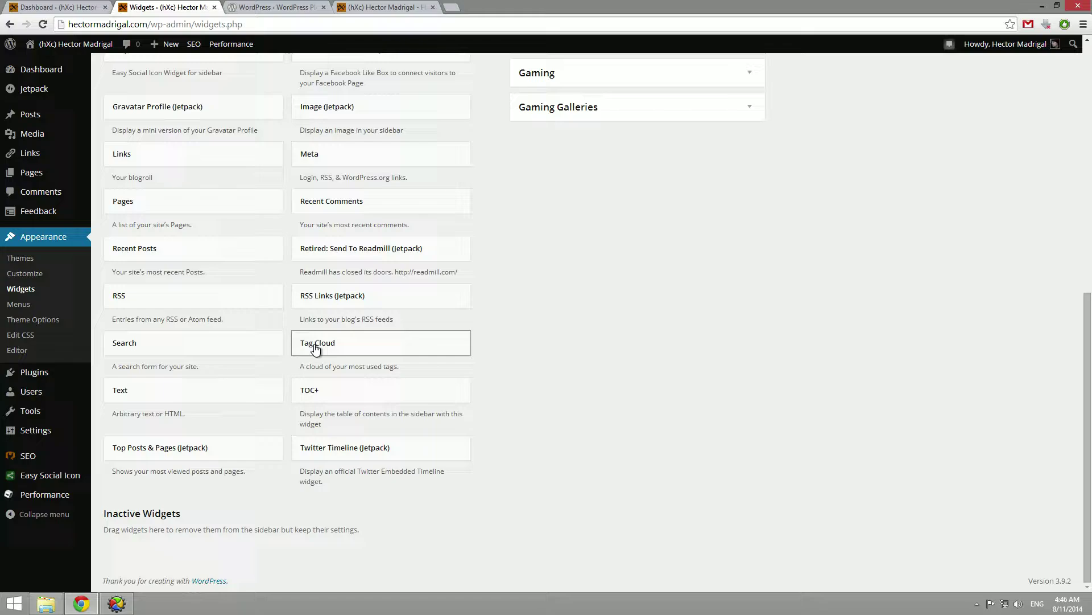
scroll(624, 333, up, 4)
scroll(625, 332, up, 4)
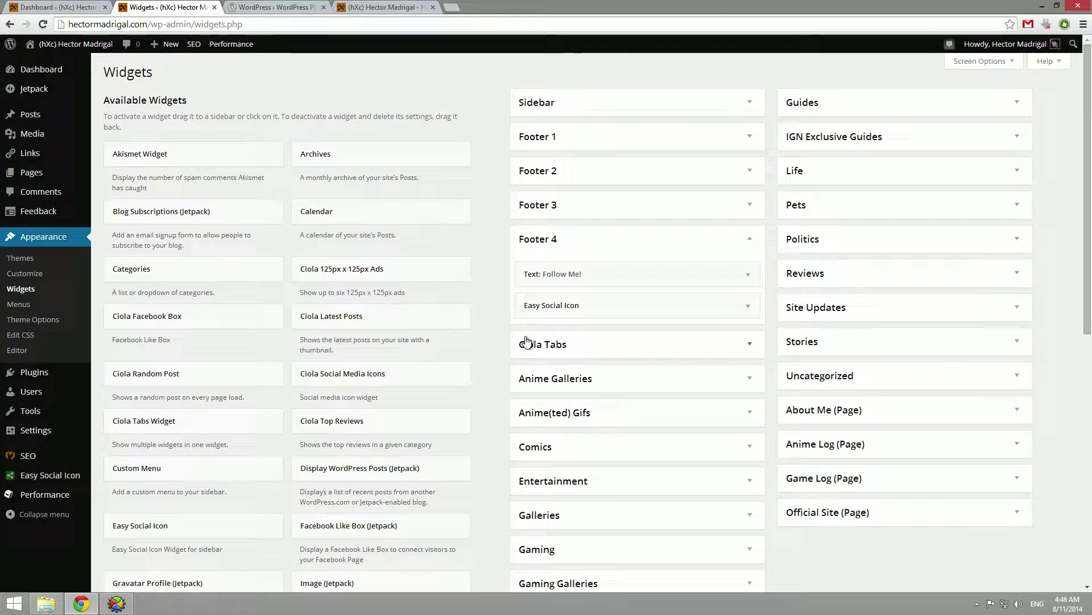
click(276, 5)
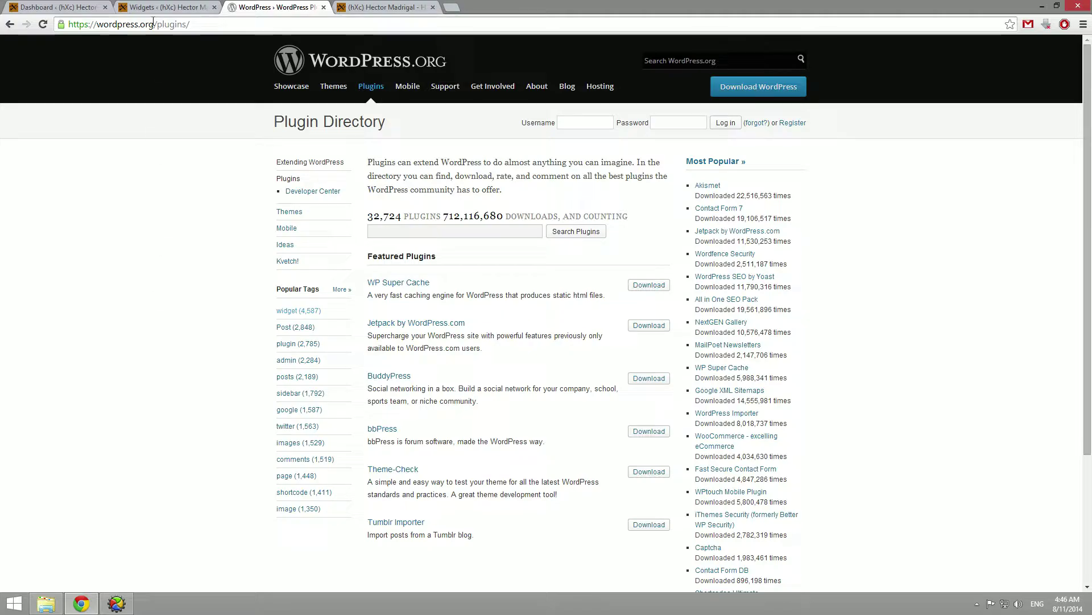
click(165, 7)
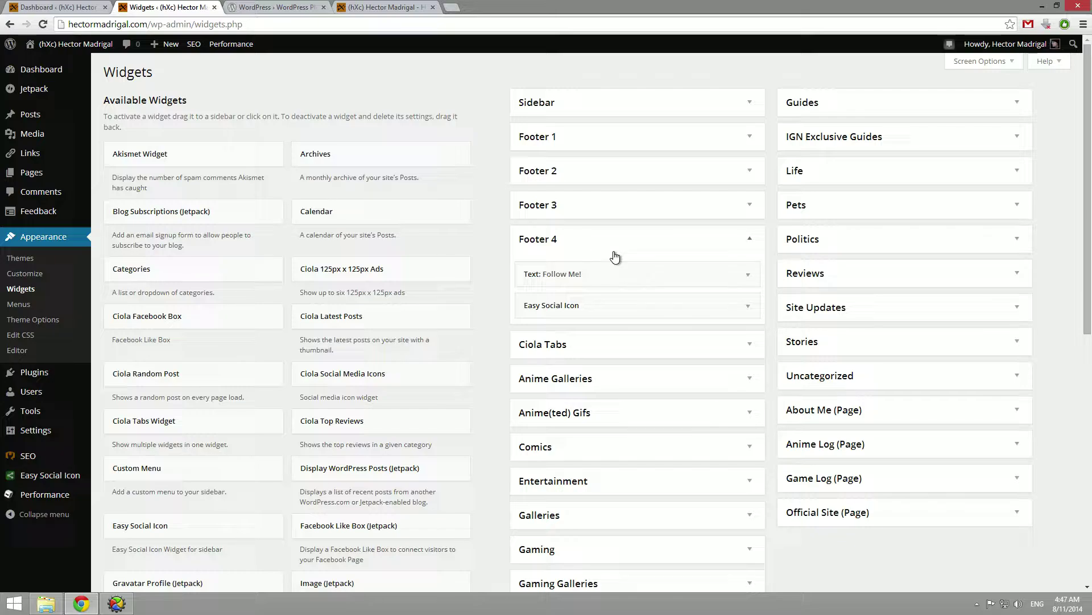
Step: Expand and collapse the Follow Me! text widget and the Easy Social Icon widget in Footer 4
click(589, 273)
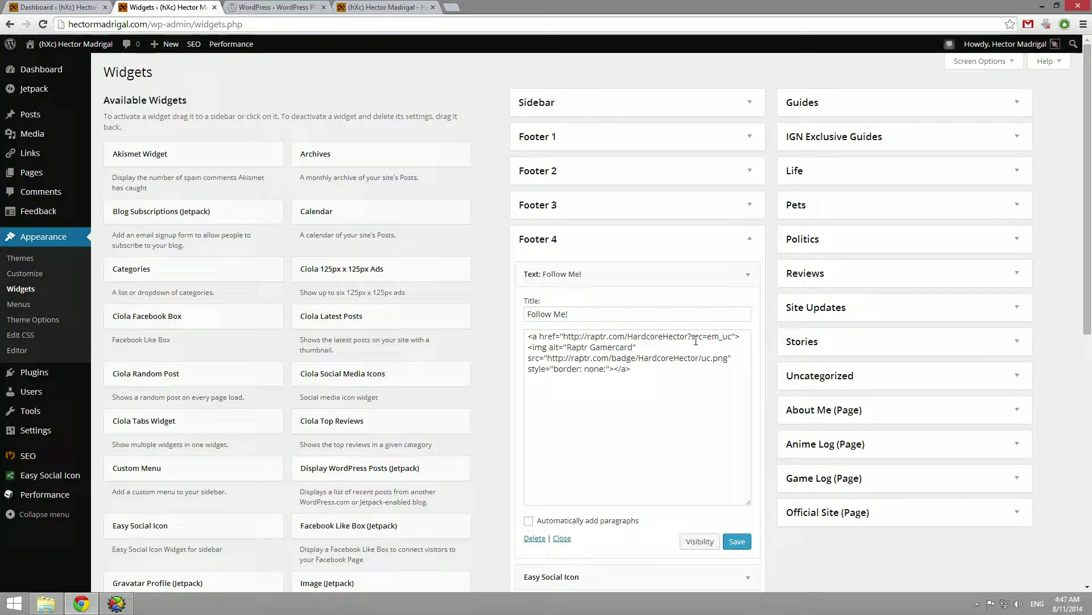
click(749, 278)
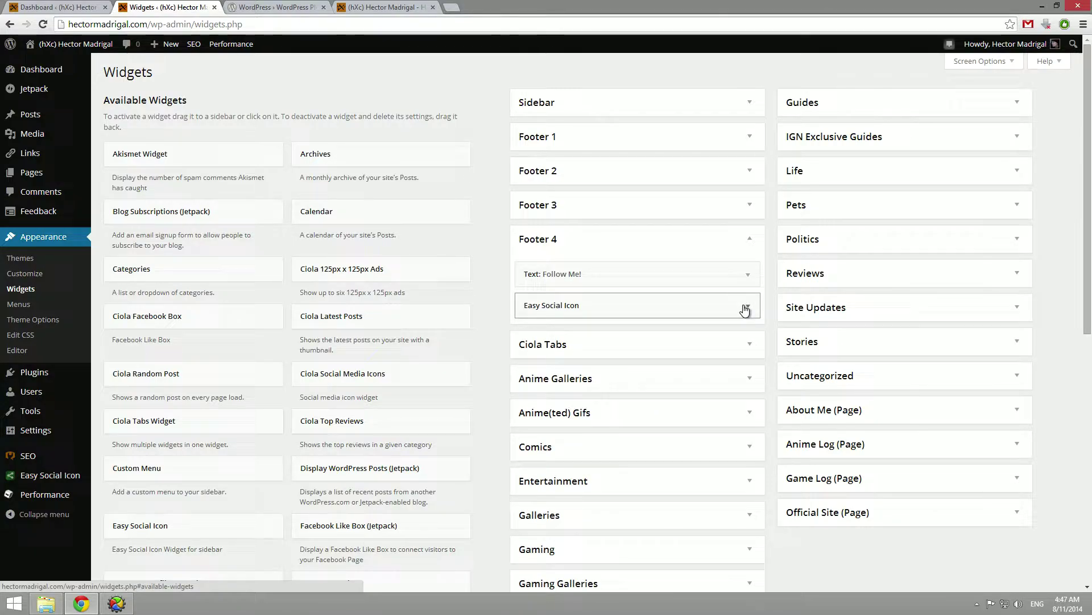
click(746, 310)
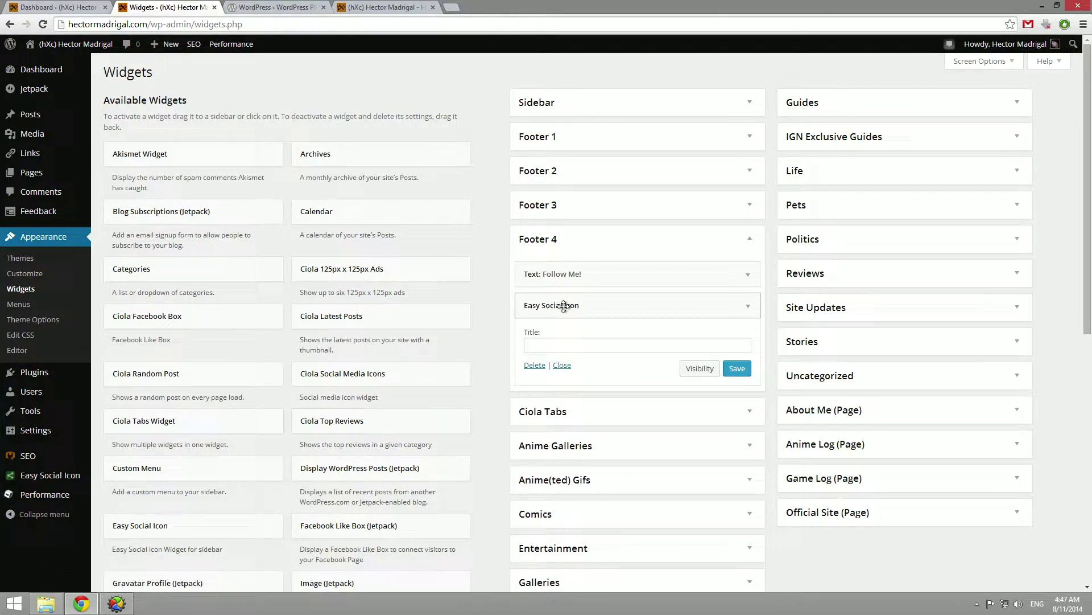
click(613, 307)
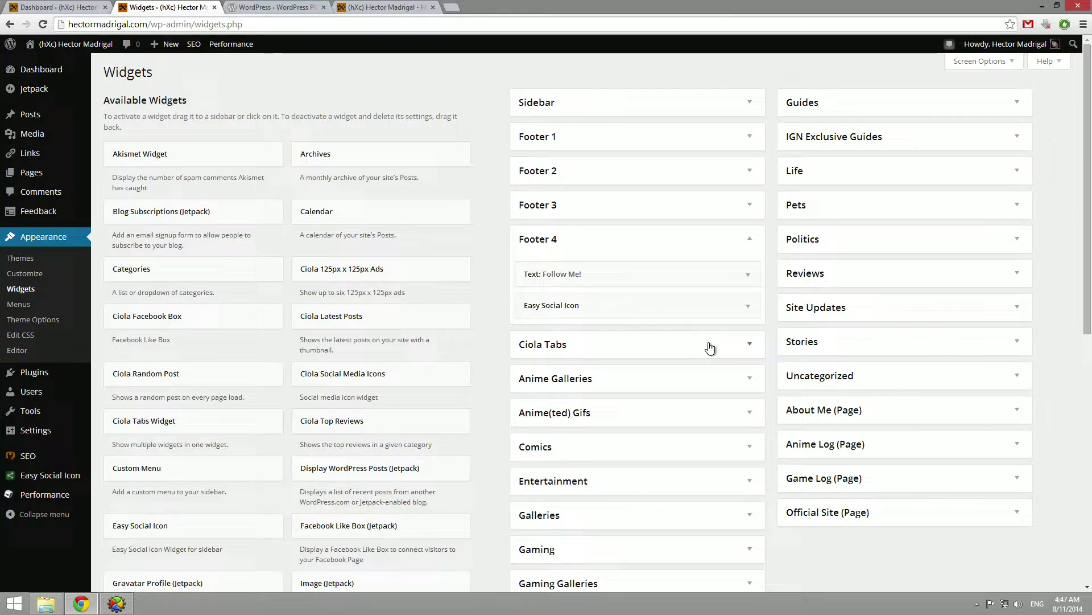
Step: Demonstrate placing Ciola Top Reviews into a widget area, then cancel without adding it
drag(427, 421, 405, 421)
click(455, 421)
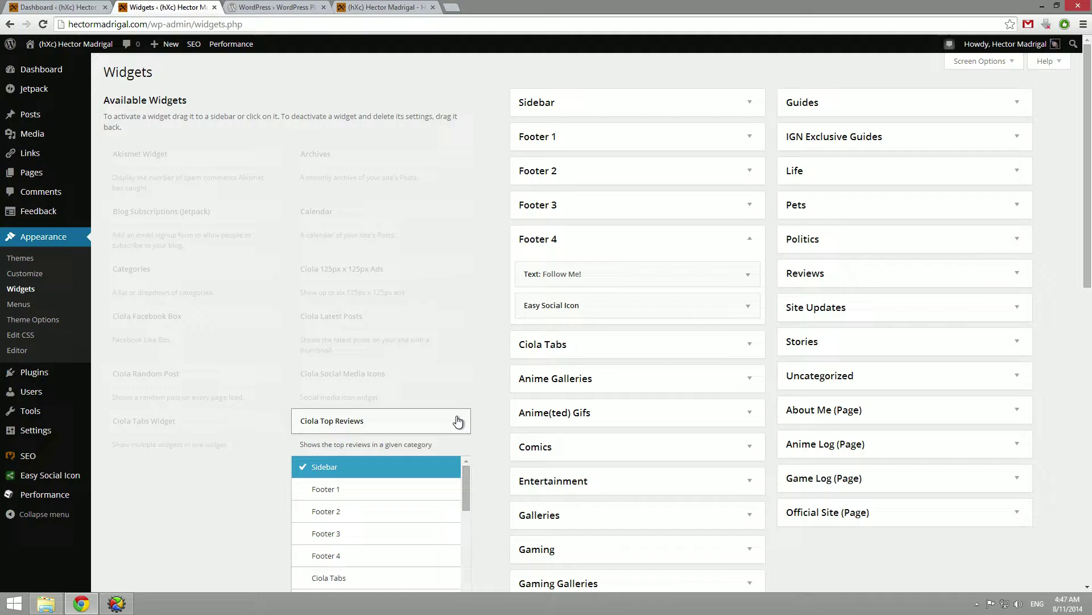
scroll(512, 421, down, 3)
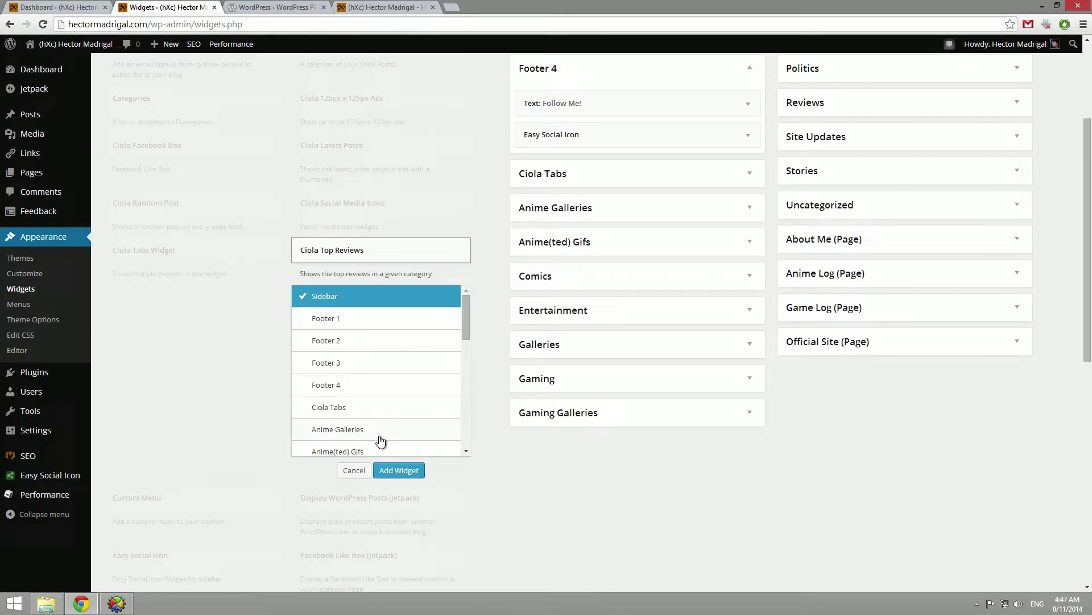
click(355, 468)
scroll(358, 472, up, 3)
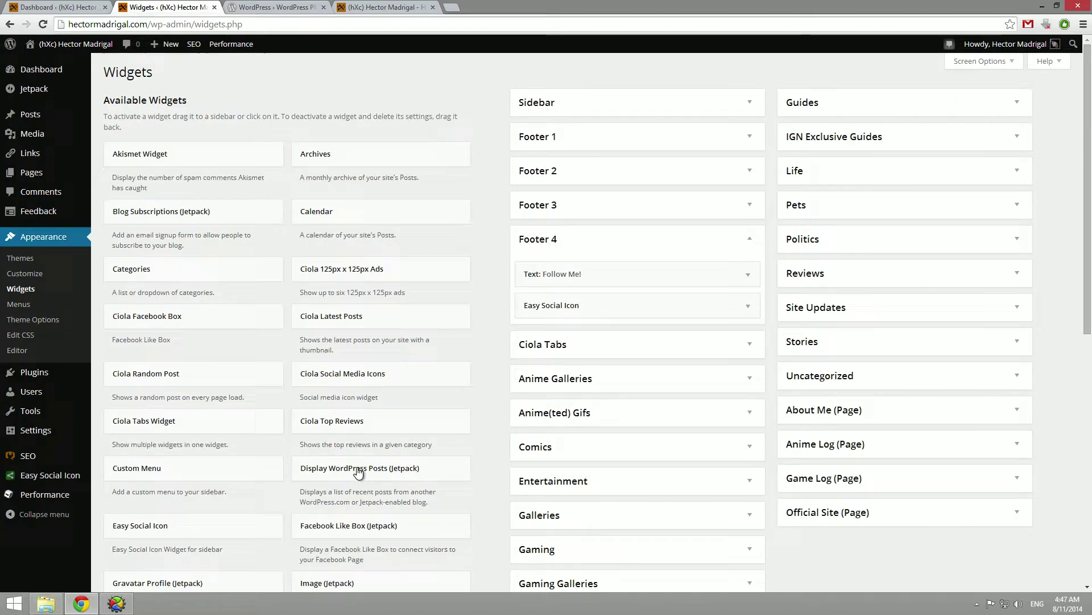
Step: Scroll the live front page down to the footer's Follow Me! gamercard and social icons, comparing with the Widgets page
click(387, 7)
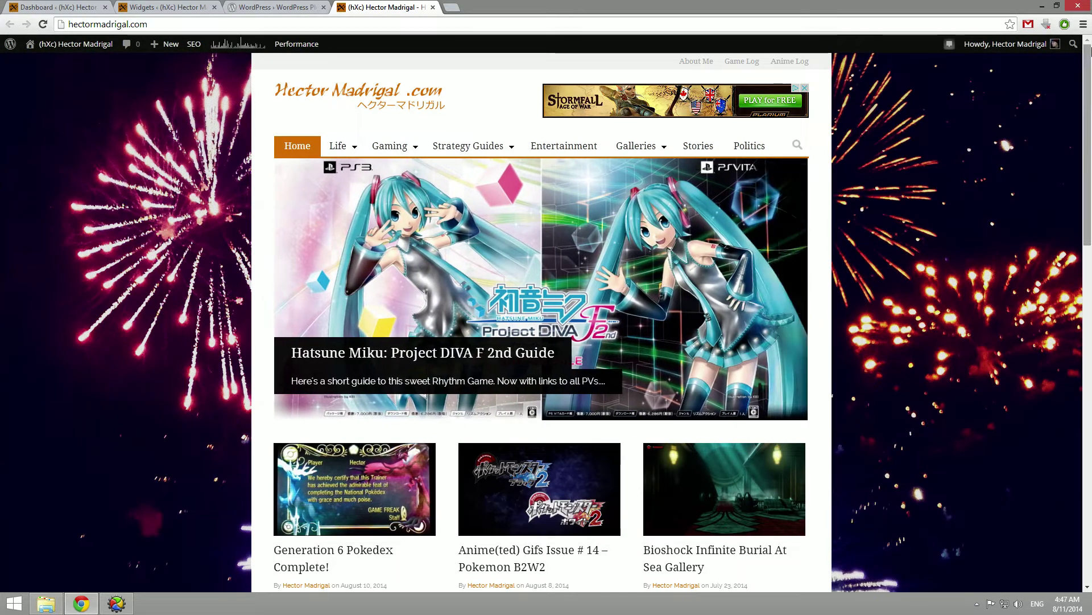
scroll(1091, 169, down, 3)
scroll(1090, 169, down, 15)
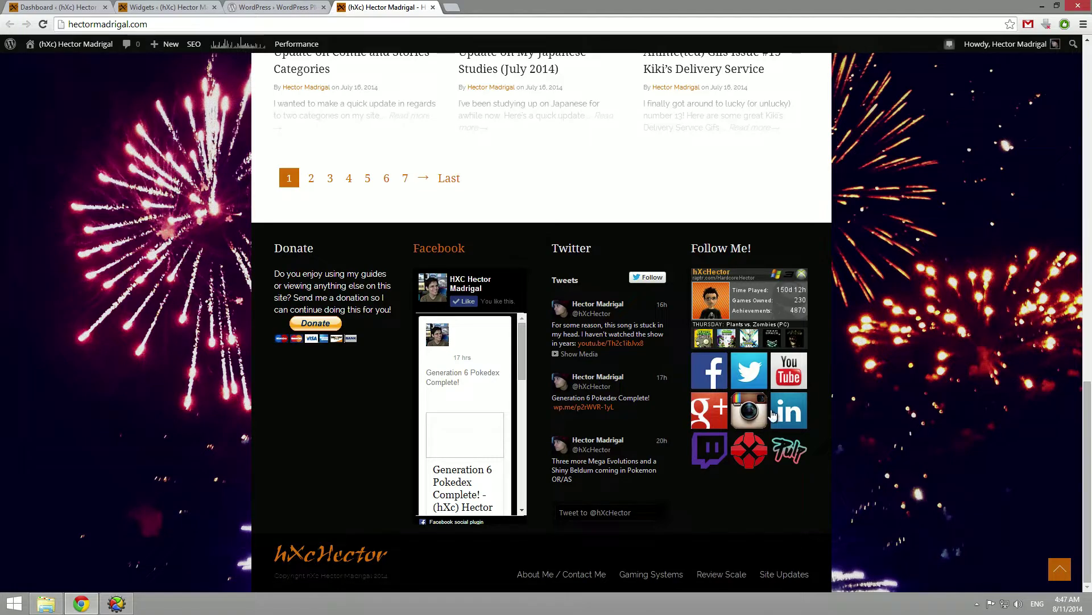
click(162, 7)
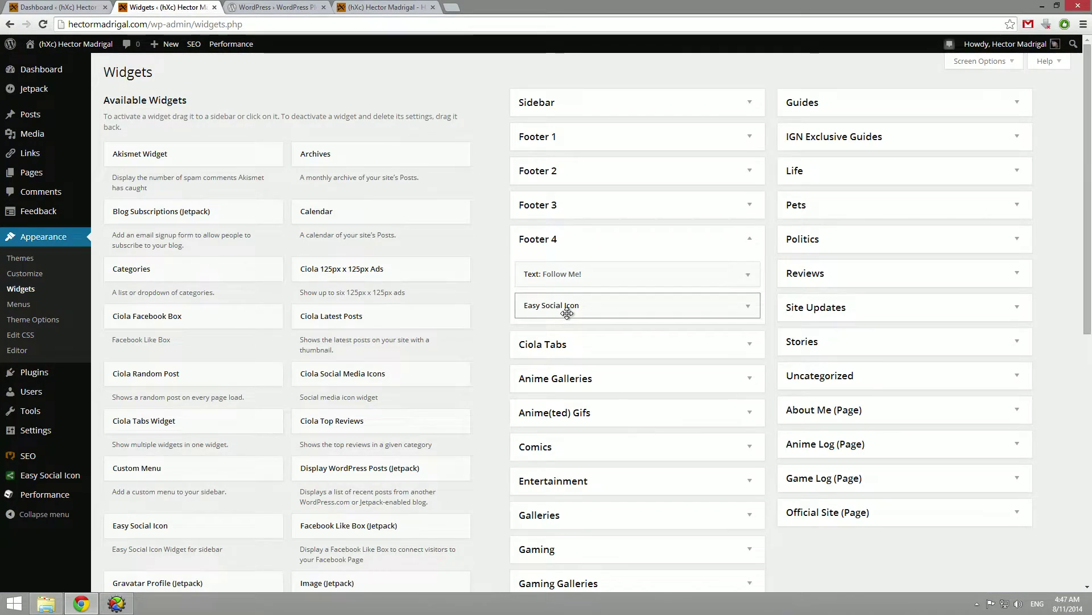
click(382, 7)
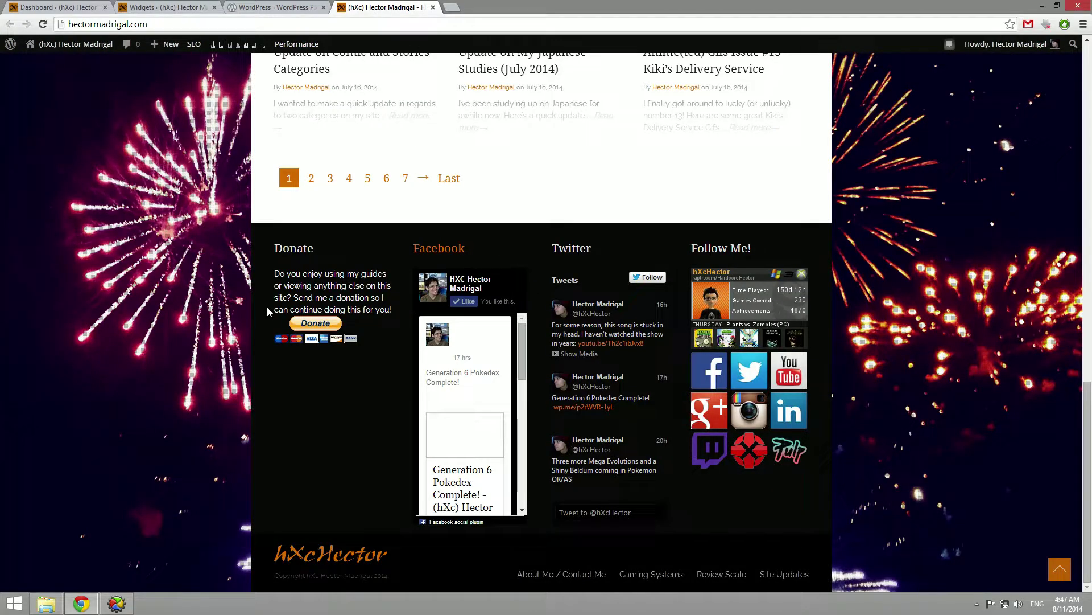
click(162, 7)
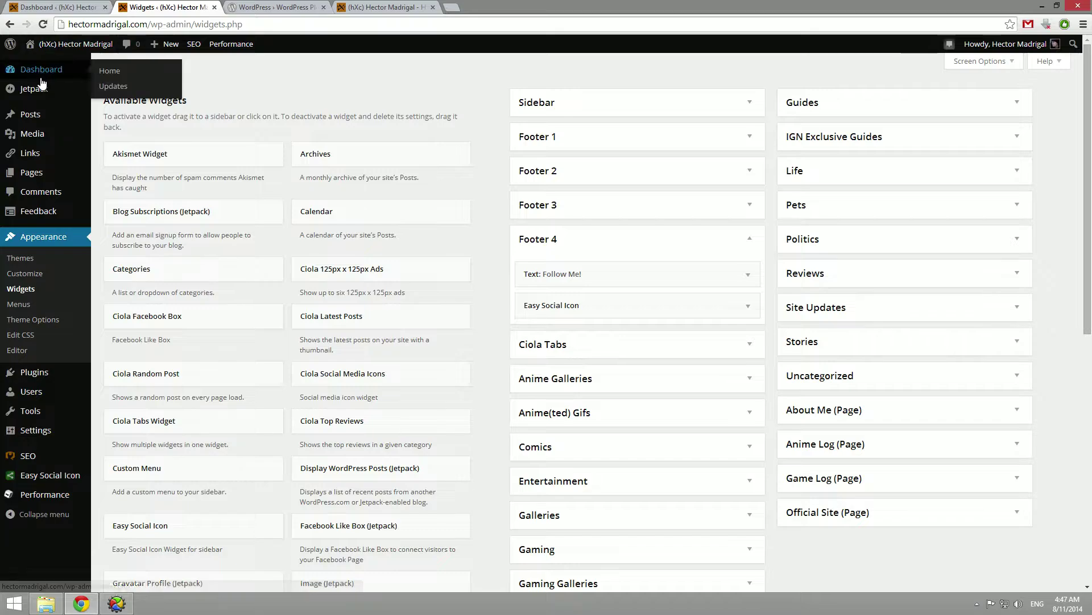
mouse_move(44, 98)
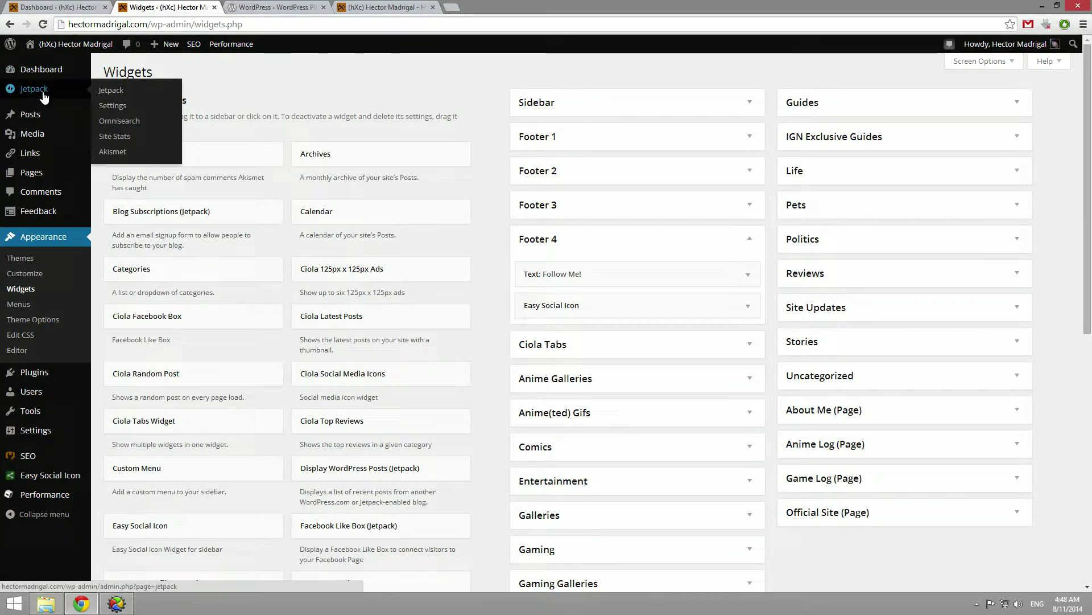
scroll(379, 328, down, 3)
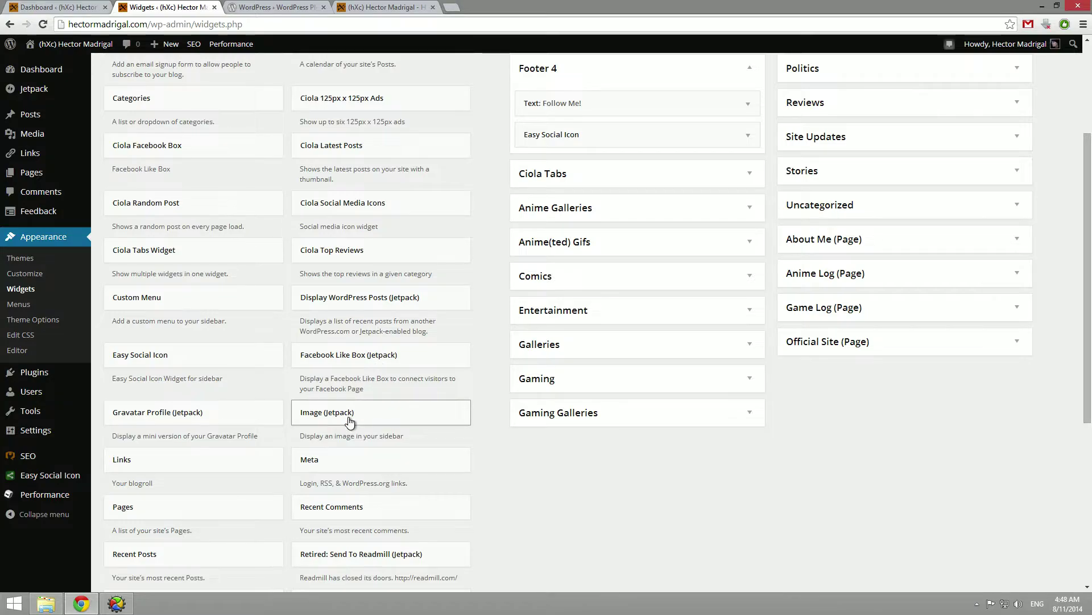
scroll(349, 421, down, 2)
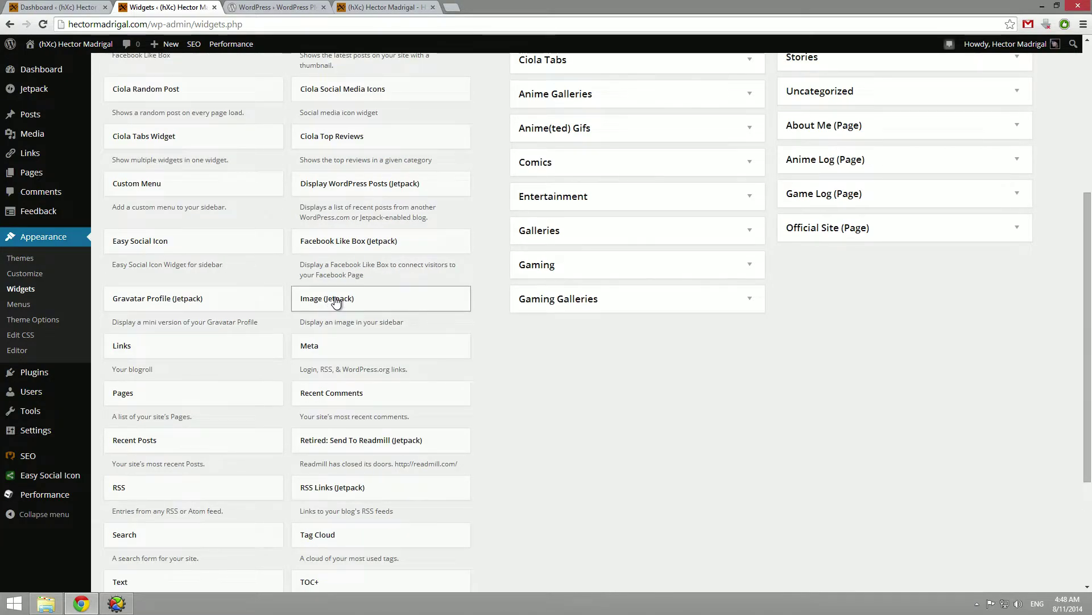
scroll(344, 319, down, 3)
scroll(351, 337, up, 8)
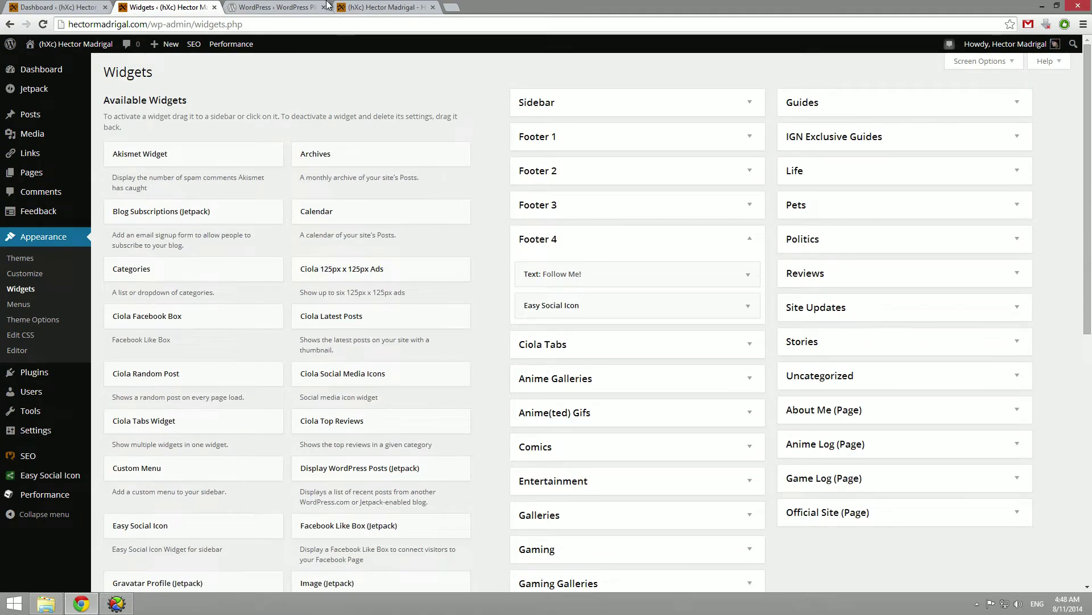
click(291, 7)
Step: Open the 'Anime(ted) Gifs Issue # 14 – Pokemon B2W2' post from the live site's front page
click(379, 6)
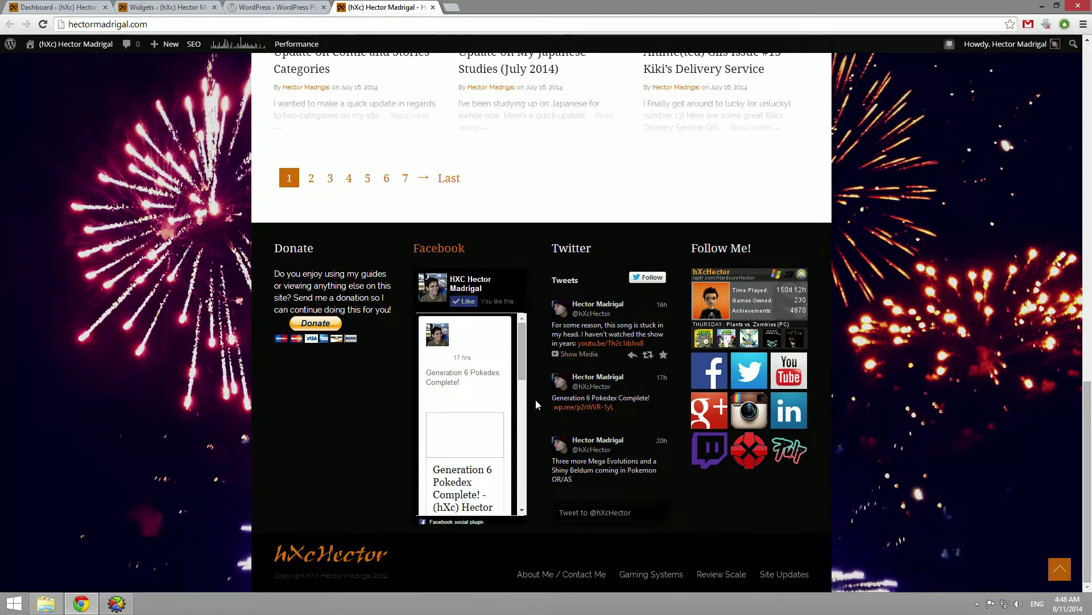
scroll(791, 421, up, 15)
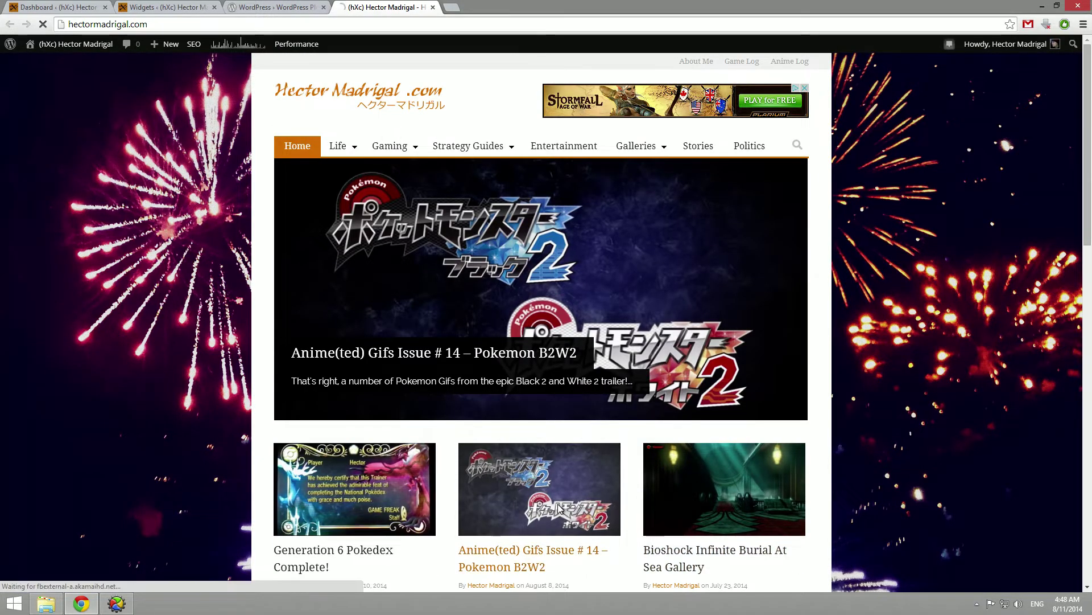
click(560, 509)
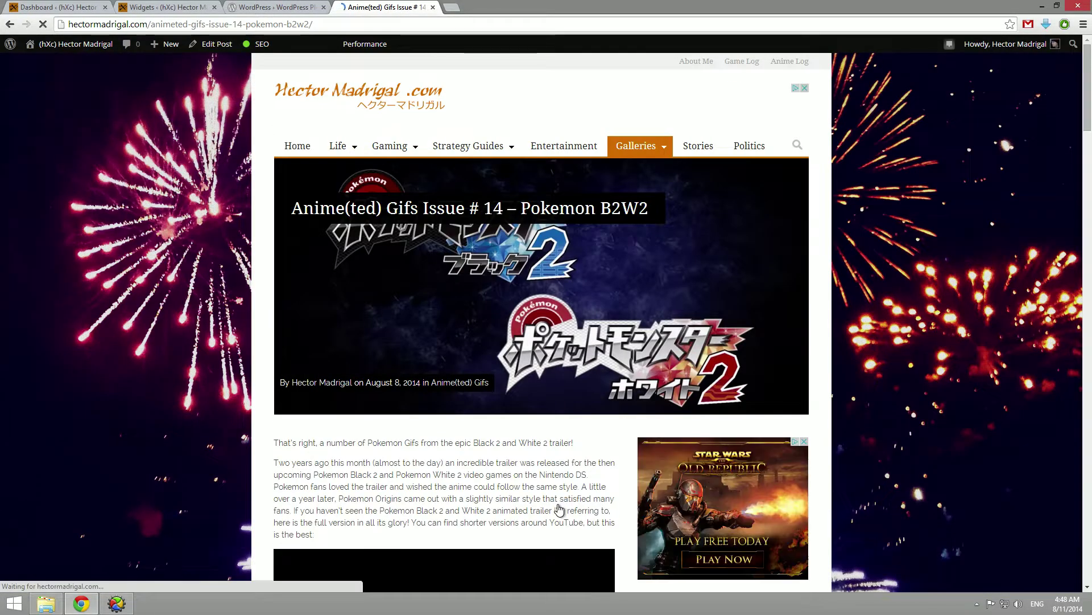
scroll(629, 512, down, 4)
scroll(692, 355, down, 9)
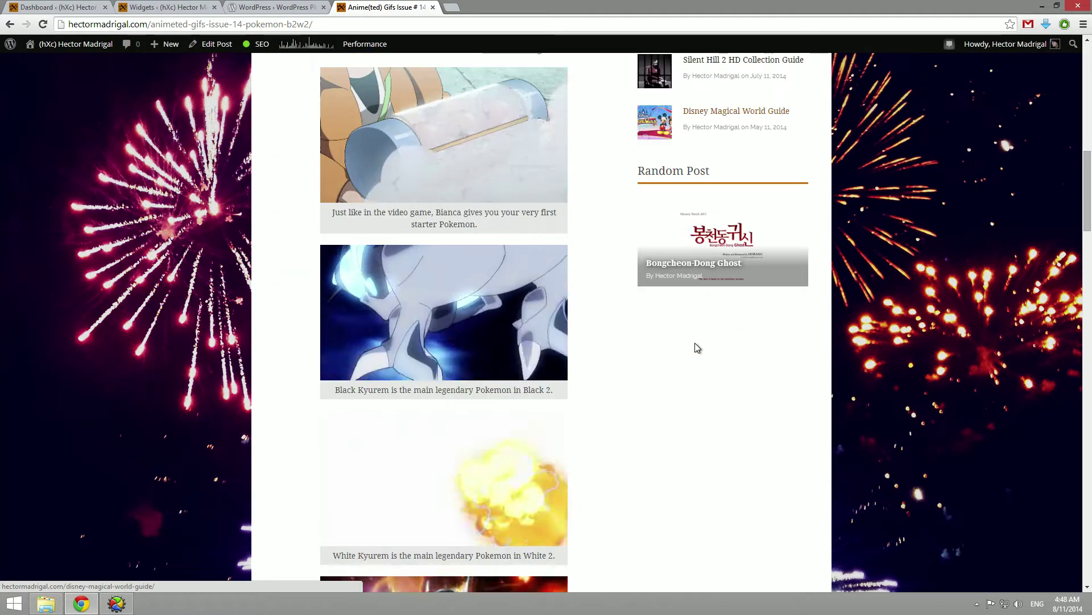
scroll(696, 349, up, 5)
Step: Cycle the sidebar widget through its Guides, Gaming and Galleries tabs, ending on Gaming
click(725, 161)
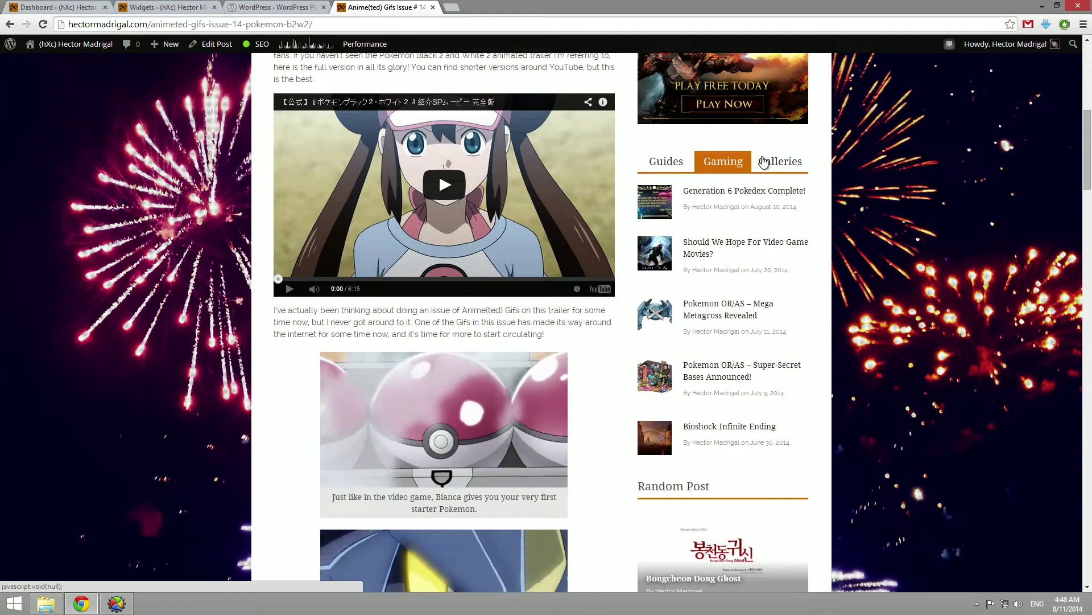
click(765, 161)
click(672, 165)
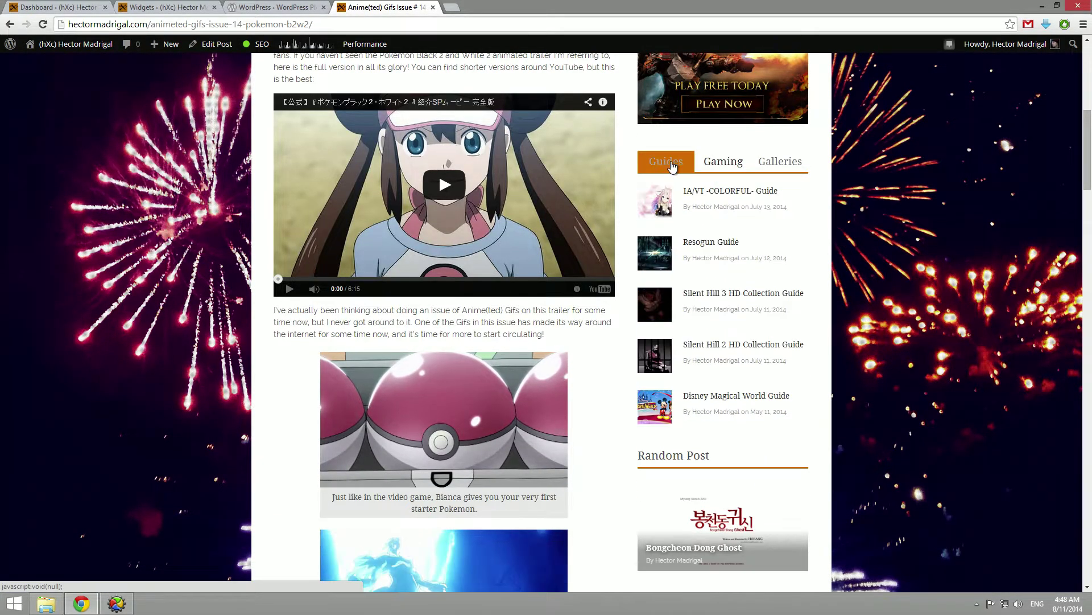
click(725, 162)
click(779, 164)
scroll(756, 297, down, 2)
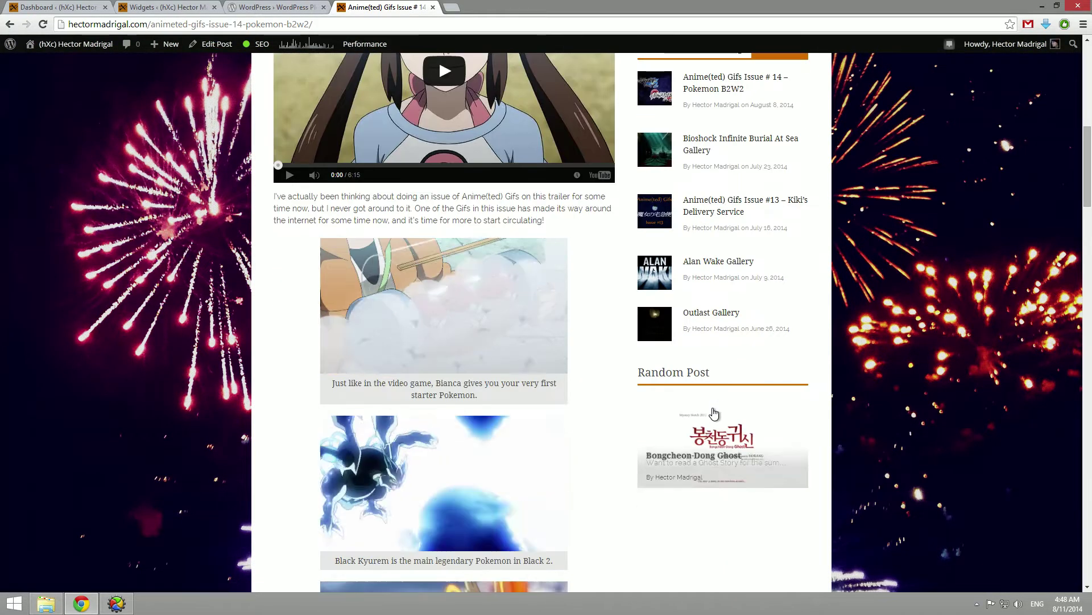
scroll(673, 351, up, 4)
click(666, 275)
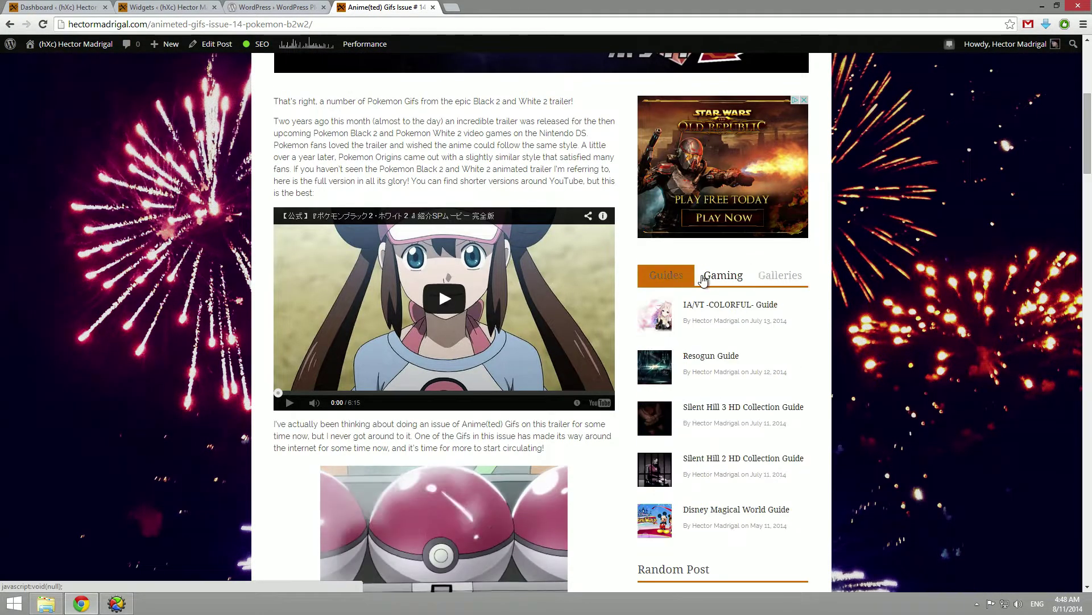
click(724, 275)
click(776, 278)
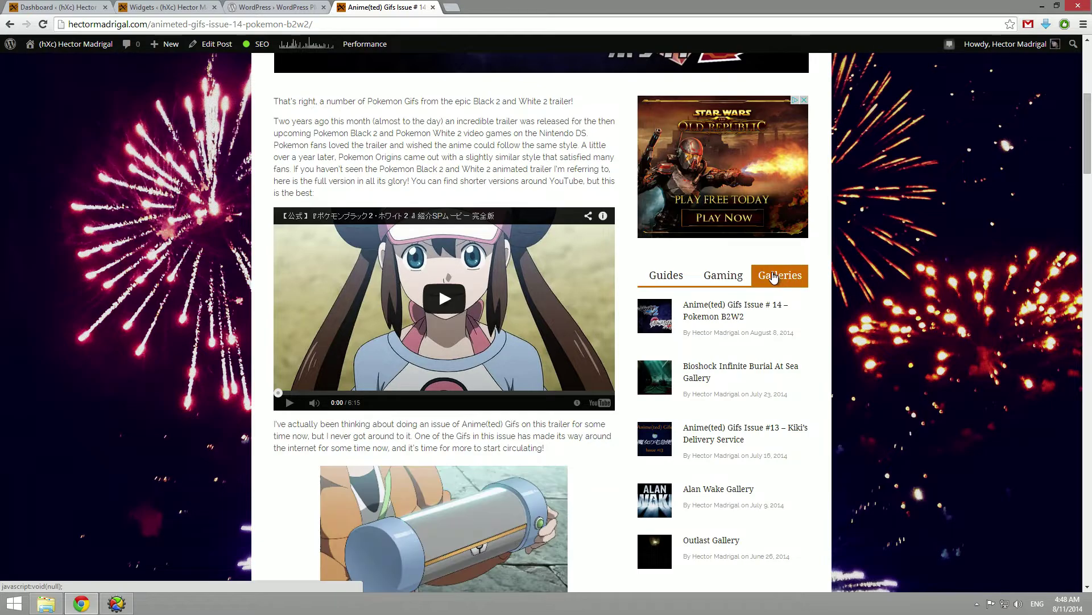
click(663, 275)
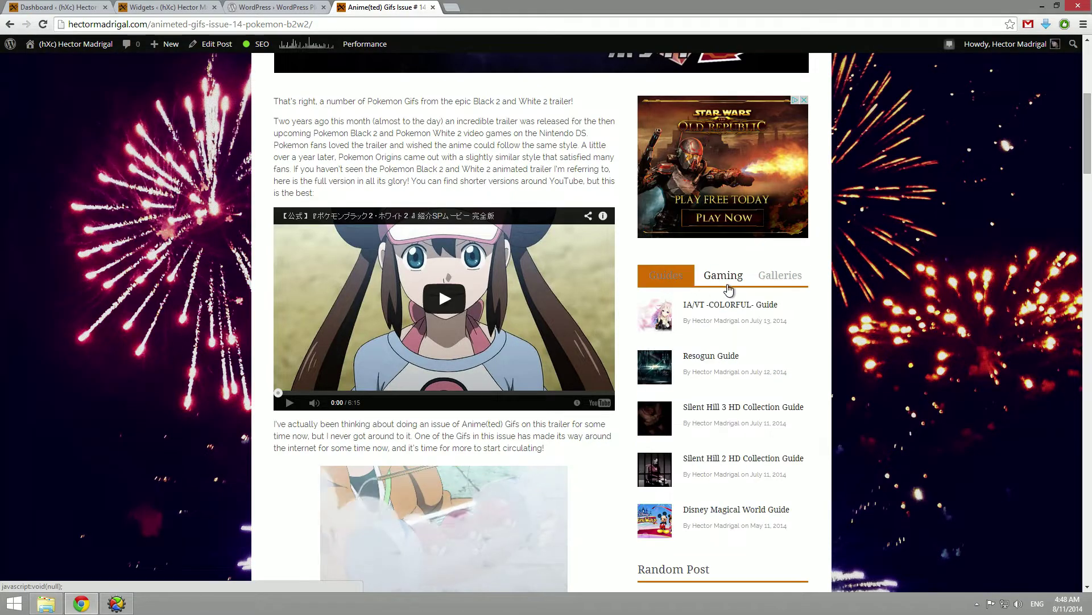
click(729, 279)
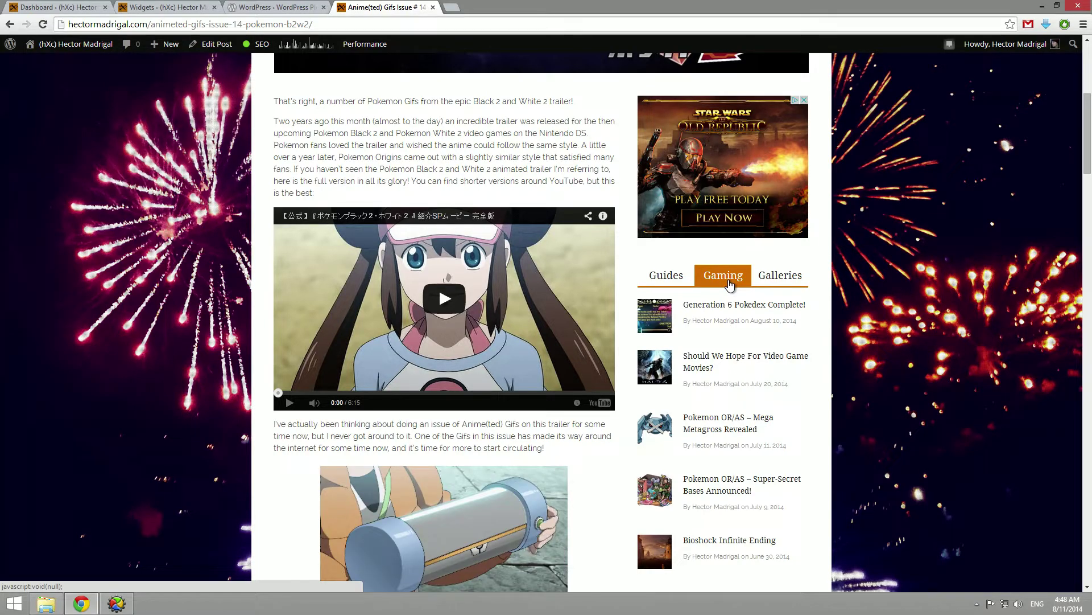
scroll(730, 284, up, 2)
scroll(730, 283, up, 2)
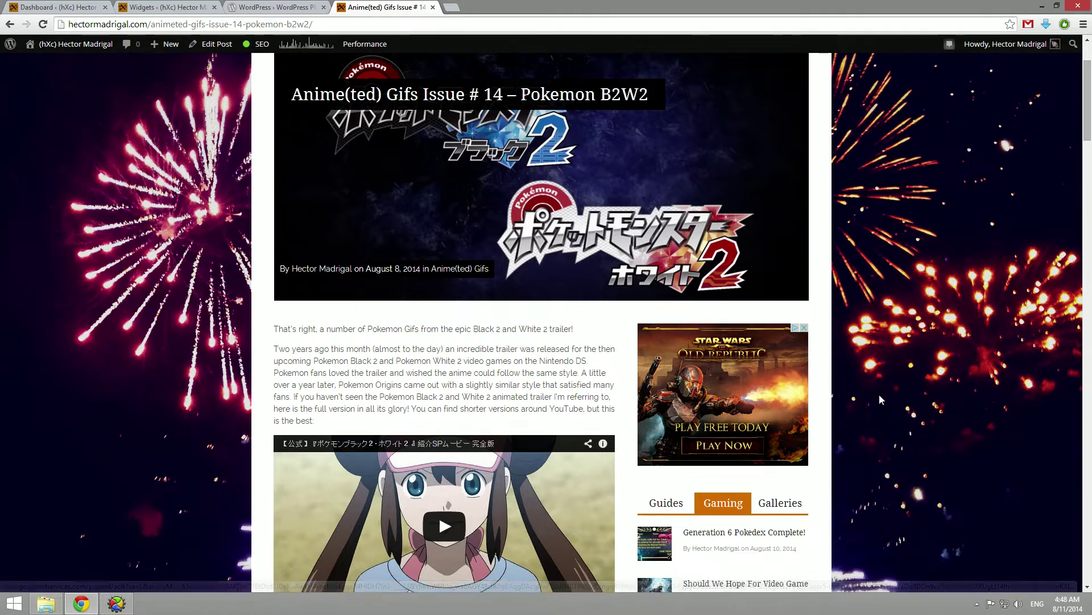
scroll(880, 394, up, 2)
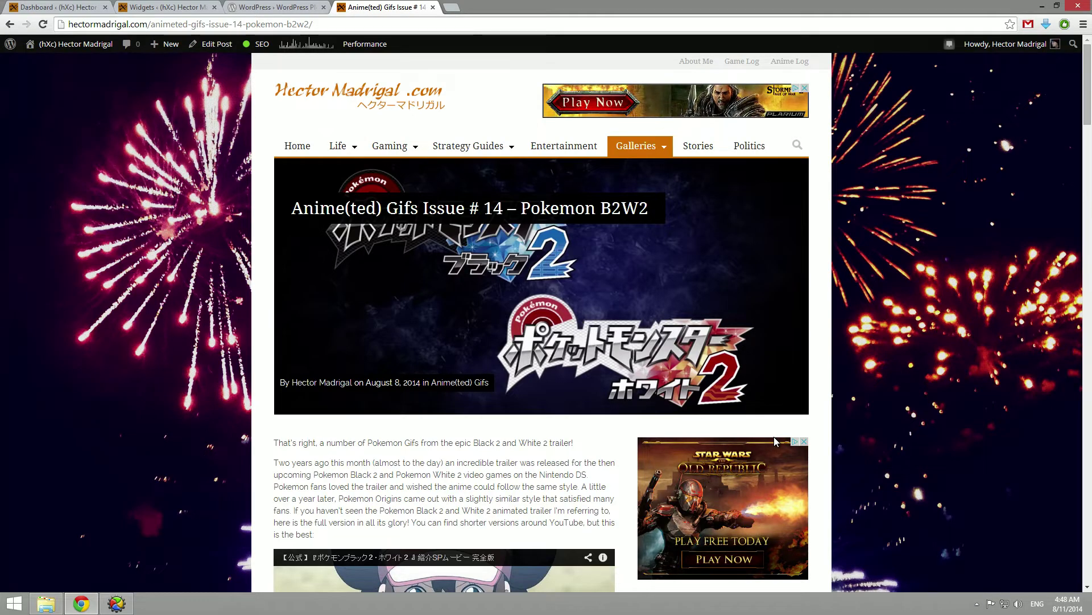
scroll(774, 439, down, 15)
scroll(776, 441, down, 20)
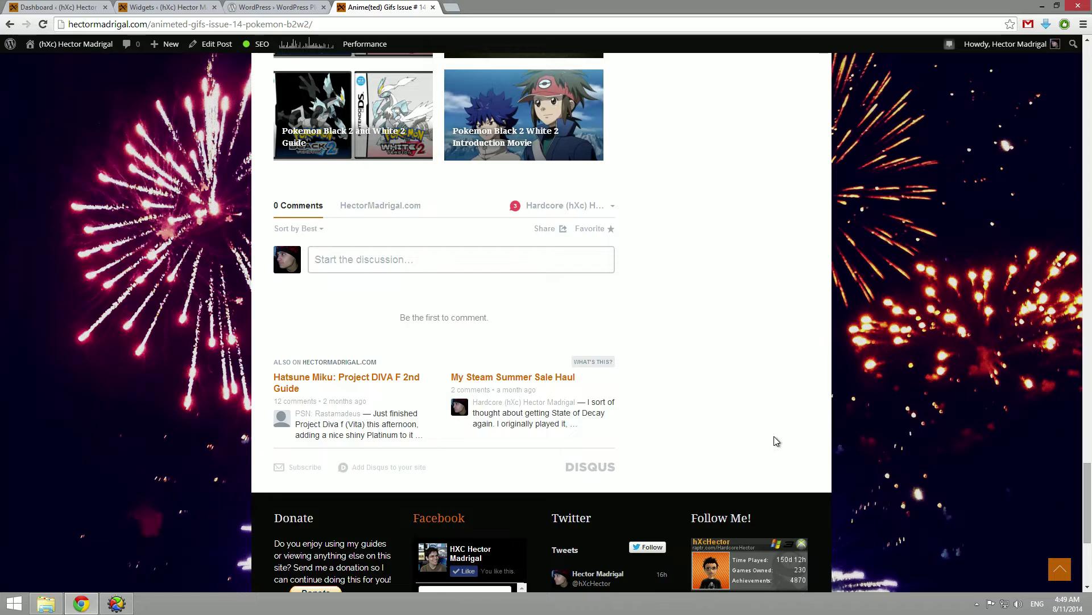
scroll(777, 441, down, 5)
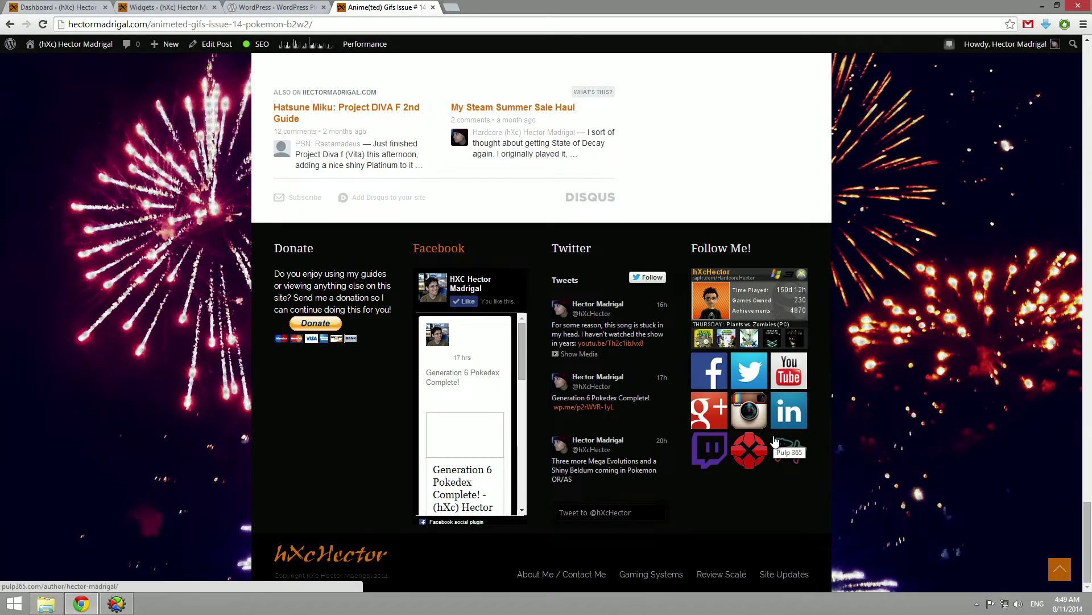